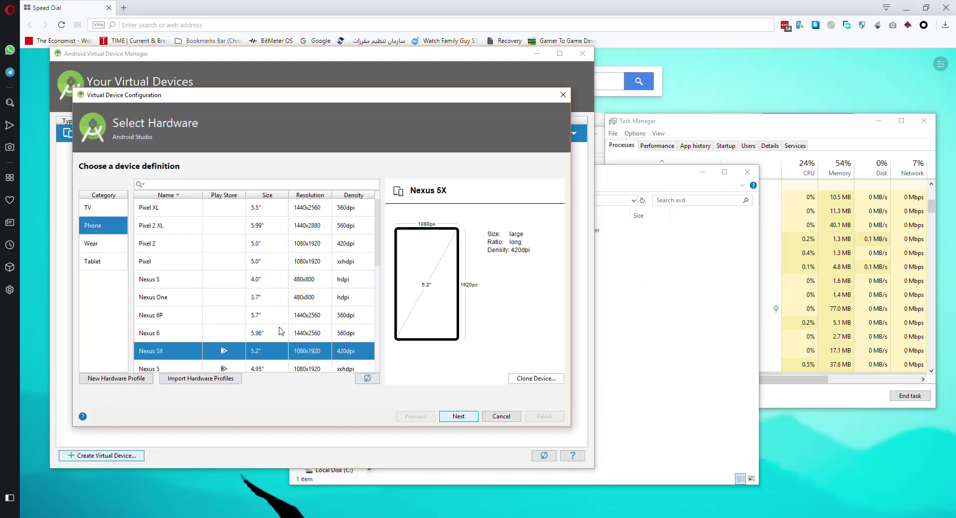
{"action": "scroll", "coordinate": [251, 358], "scroll_direction": "down", "scroll_amount": 3}
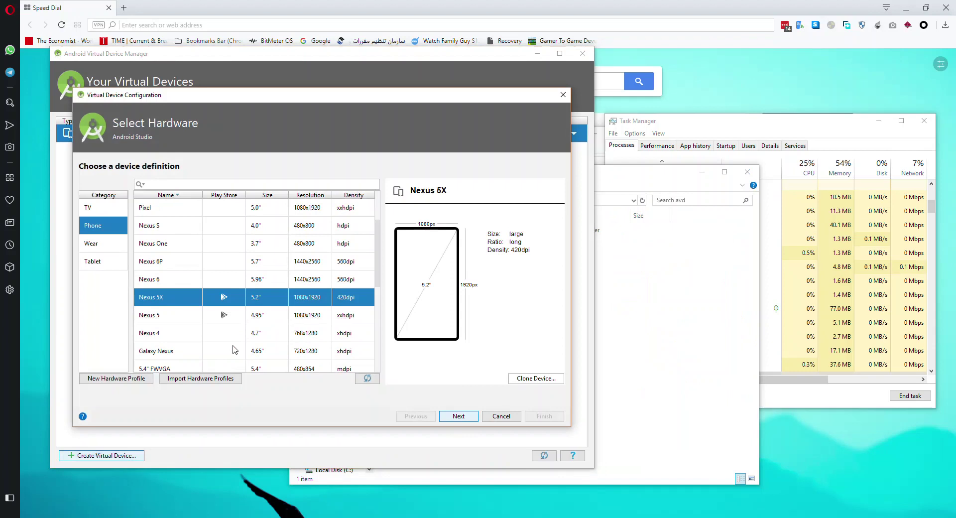
- Choose Nexus 4 hardware and the Oreo Android 8.0 image, reaching Verify Configuration
{"action": "left_click", "coordinate": [197, 339]}
{"action": "left_click", "coordinate": [459, 416]}
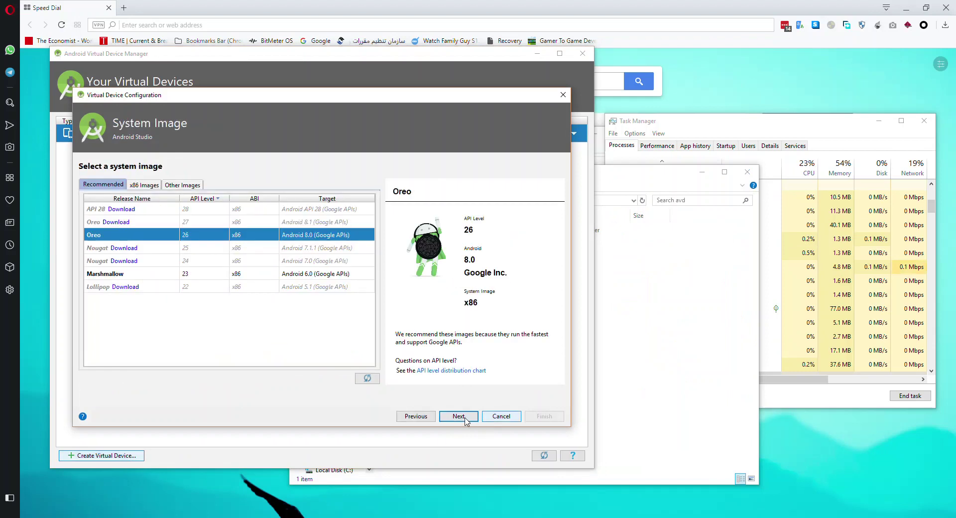
{"action": "left_click", "coordinate": [458, 415]}
- Create Nexus 4 API 26 2, move its emulator right, and sort Task Manager processes by CPU
{"action": "left_click", "coordinate": [544, 416]}
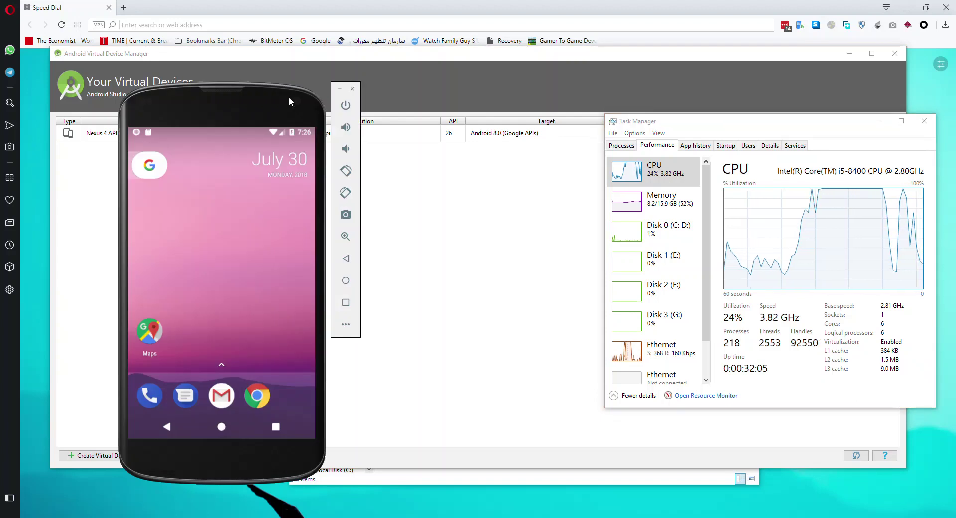
{"action": "left_click_drag", "start_coordinate": [289, 97], "coordinate": [380, 114]}
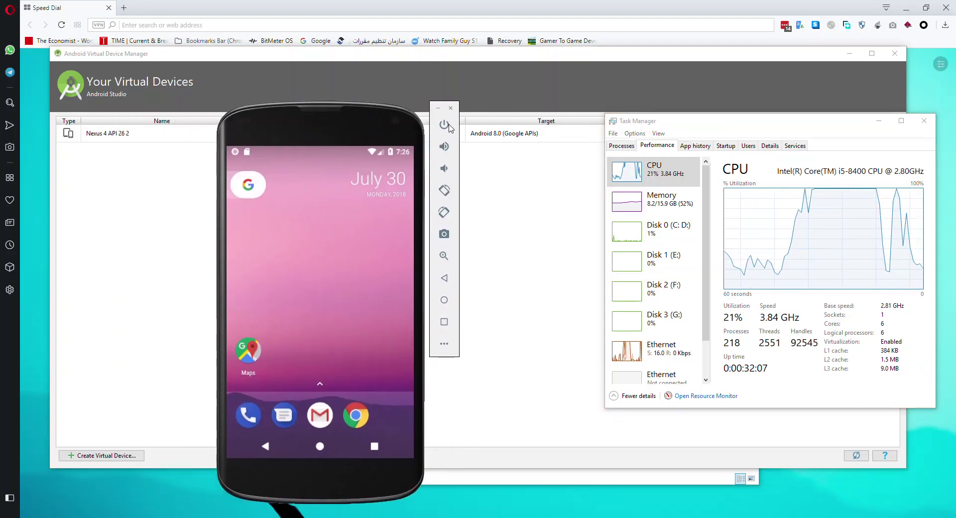
{"action": "left_click", "coordinate": [621, 146]}
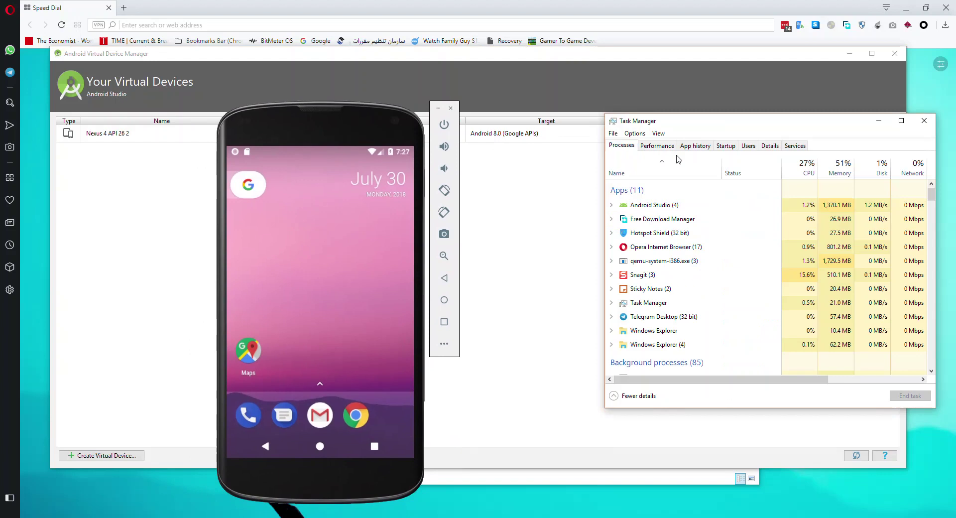
{"action": "left_click", "coordinate": [805, 168]}
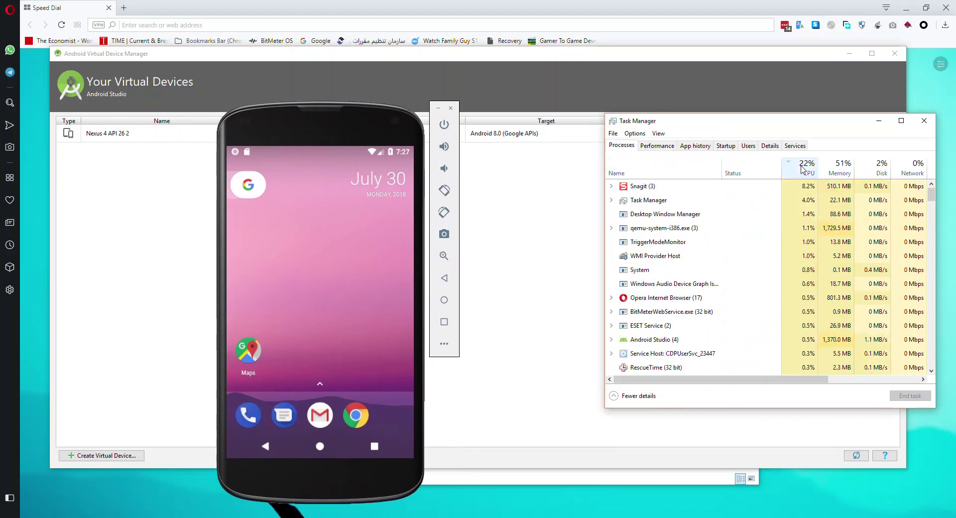
- Return to the CPU graph, turn the emulator screen off, and reopen the process list
{"action": "left_click", "coordinate": [656, 146]}
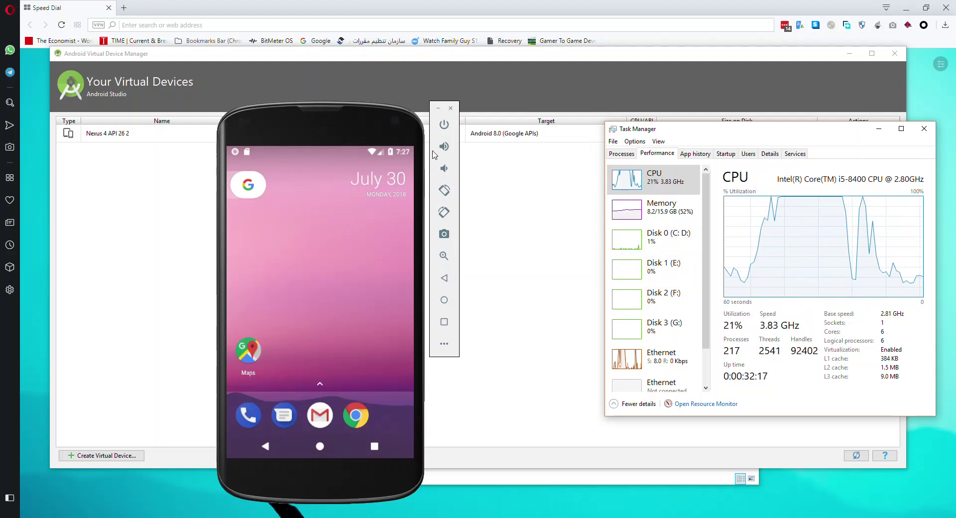
{"action": "left_click", "coordinate": [444, 125]}
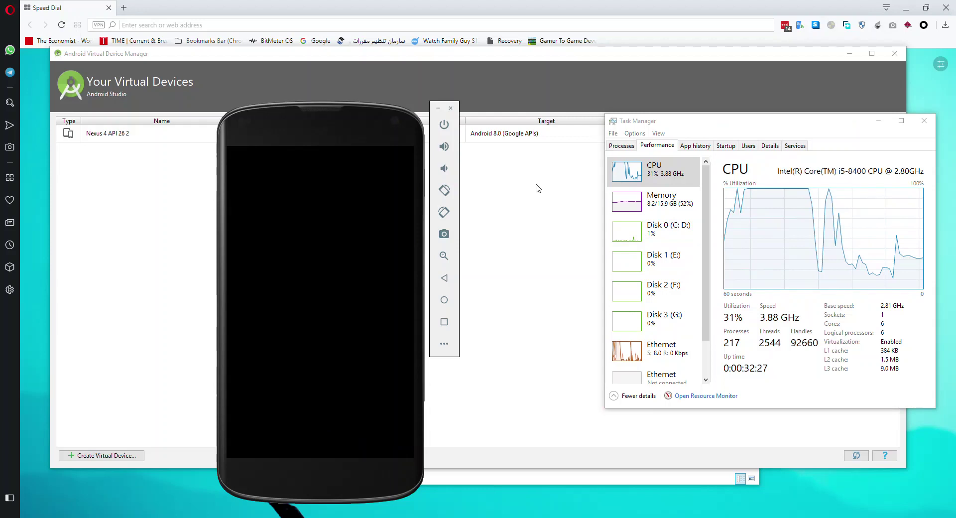
{"action": "left_click", "coordinate": [621, 145]}
- Wake the emulator, deny Camera location access, and return to the home screen
{"action": "left_click", "coordinate": [658, 146]}
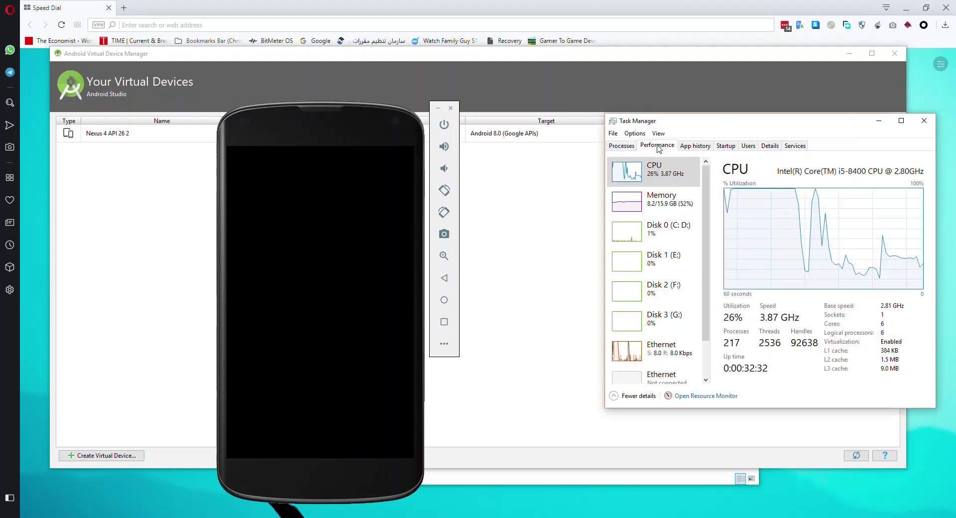
{"action": "left_click", "coordinate": [443, 124]}
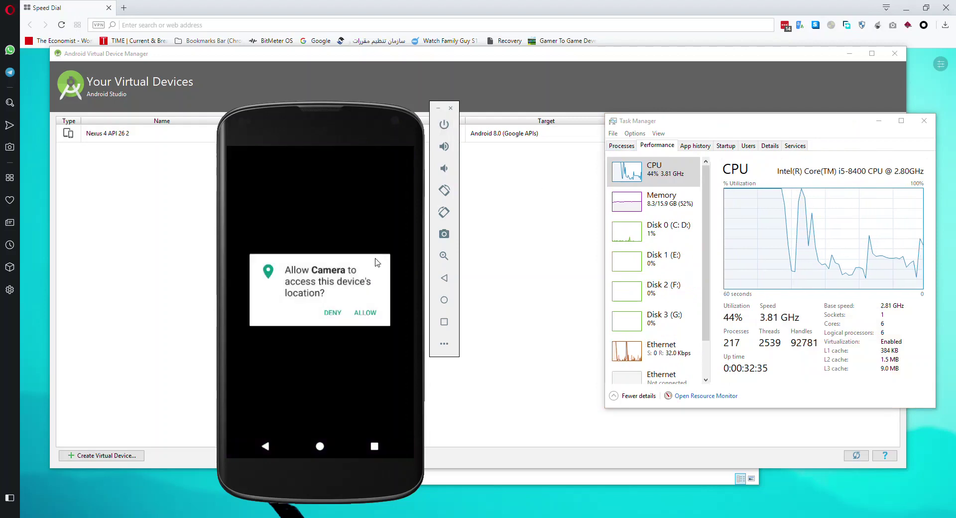
{"action": "left_click", "coordinate": [333, 313]}
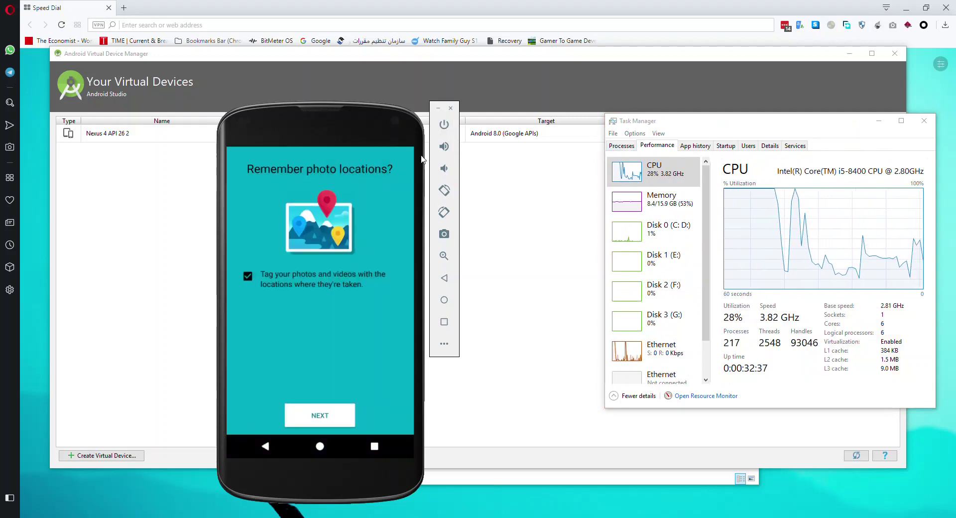
{"action": "left_click", "coordinate": [320, 446]}
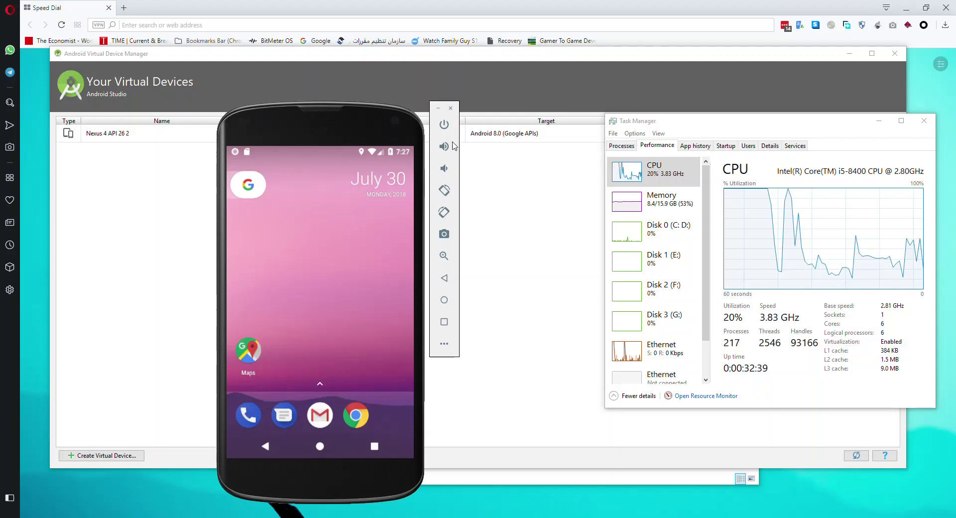
- Power off the Nexus 4 emulator and bring the AVD Manager device list forward
{"action": "left_click", "coordinate": [443, 124]}
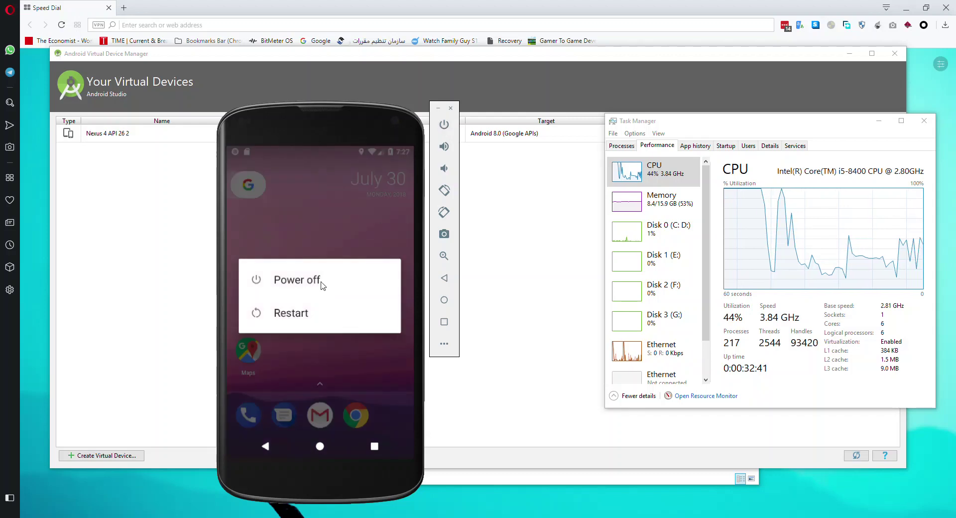
{"action": "left_click", "coordinate": [321, 282]}
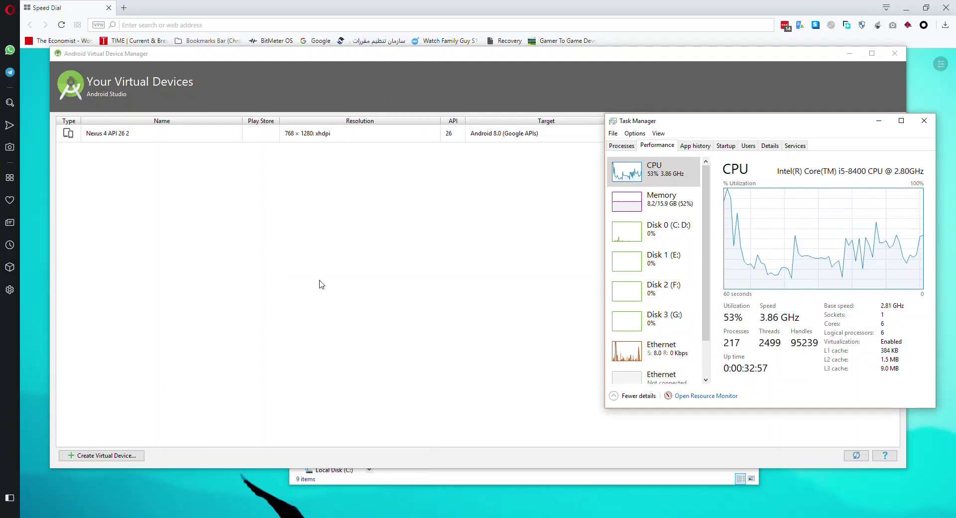
{"action": "left_click", "coordinate": [335, 286]}
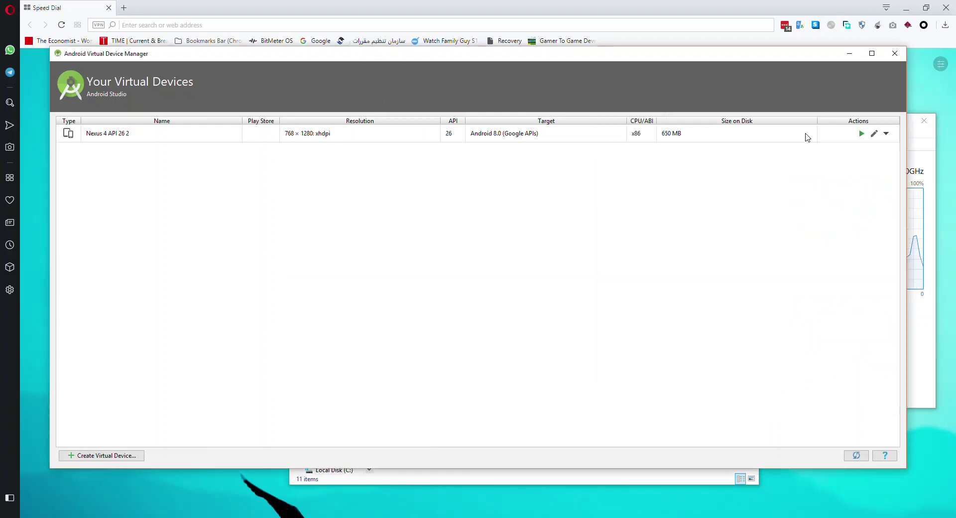
- Relaunch Nexus 4 API 26 2 and bring Task Manager back in front
{"action": "left_click", "coordinate": [858, 134]}
{"action": "left_click", "coordinate": [861, 138]}
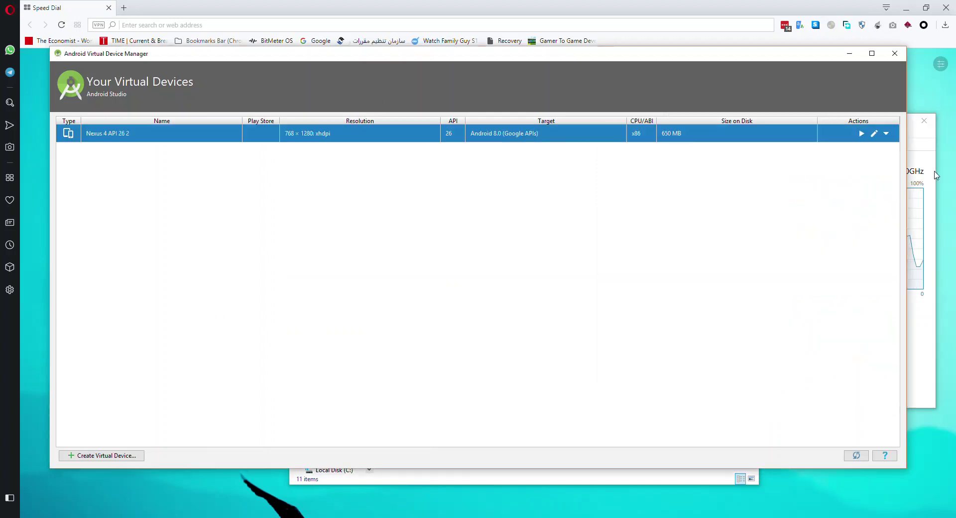
{"action": "left_click", "coordinate": [933, 170]}
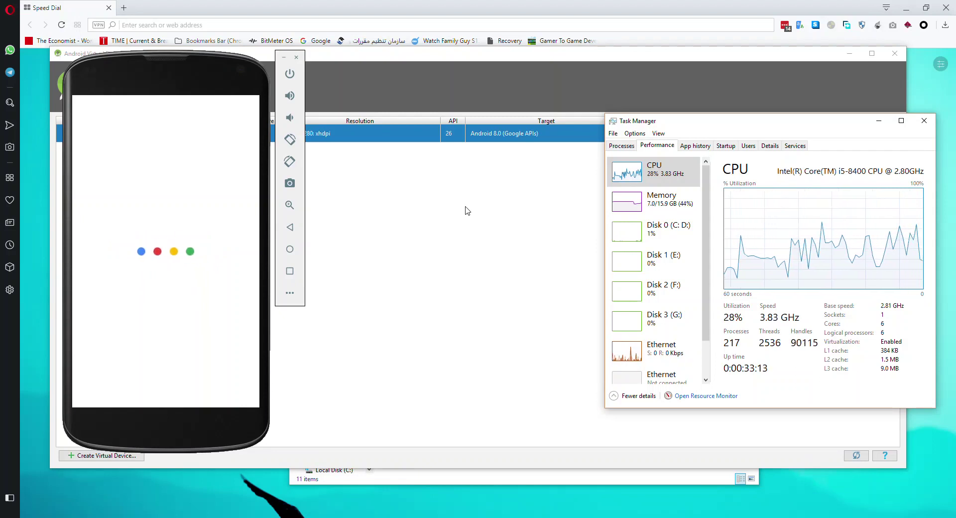
- Show Disk 0 (C: D:) usage, then toggle Task Manager's compact summary and back
{"action": "left_click", "coordinate": [626, 238]}
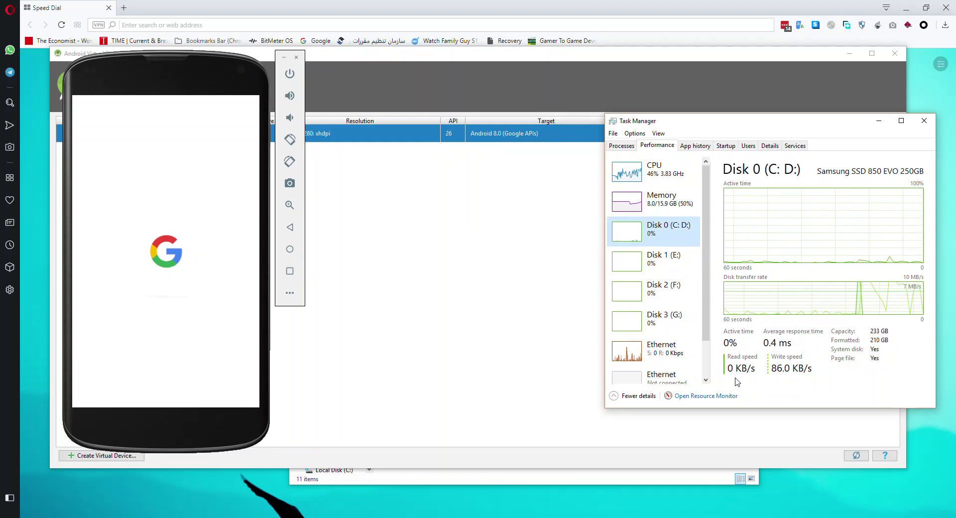
{"action": "double_click", "coordinate": [670, 180]}
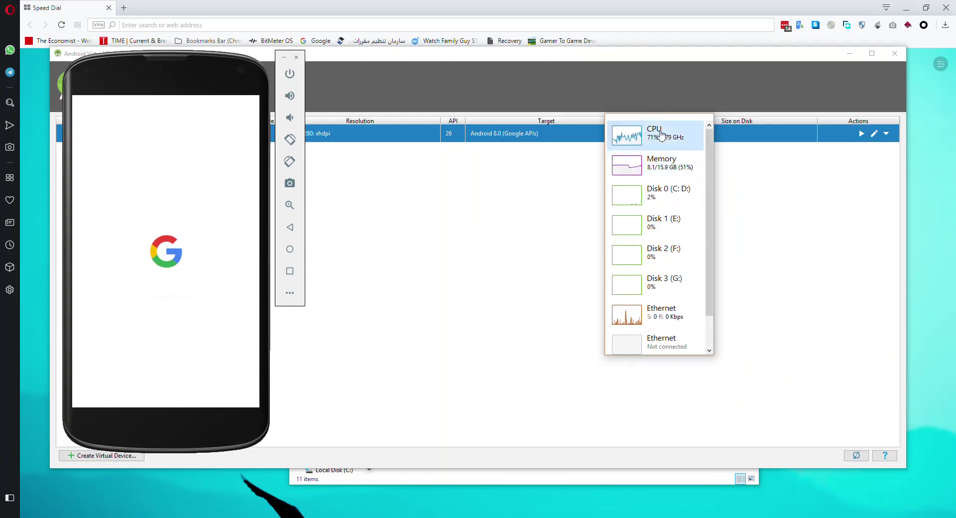
{"action": "double_click", "coordinate": [661, 135]}
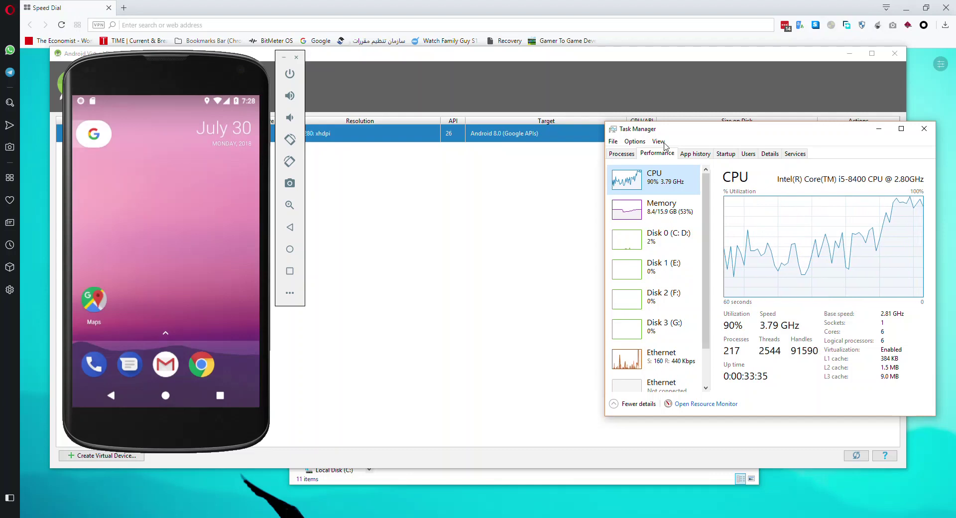
- Sort Task Manager processes by CPU and inspect the qemu-system-i386.exe group
{"action": "left_click", "coordinate": [622, 154]}
{"action": "left_click", "coordinate": [805, 177]}
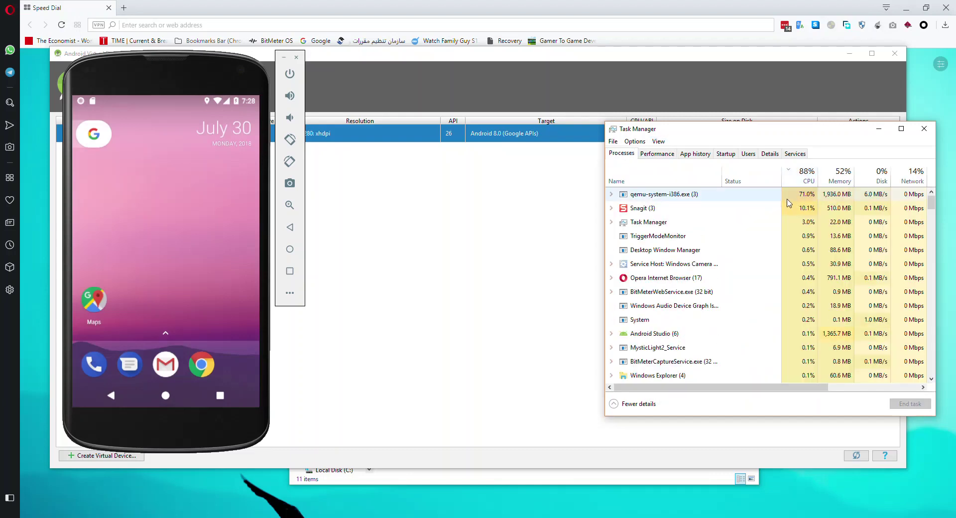
{"action": "left_click", "coordinate": [663, 194]}
{"action": "left_click", "coordinate": [611, 194]}
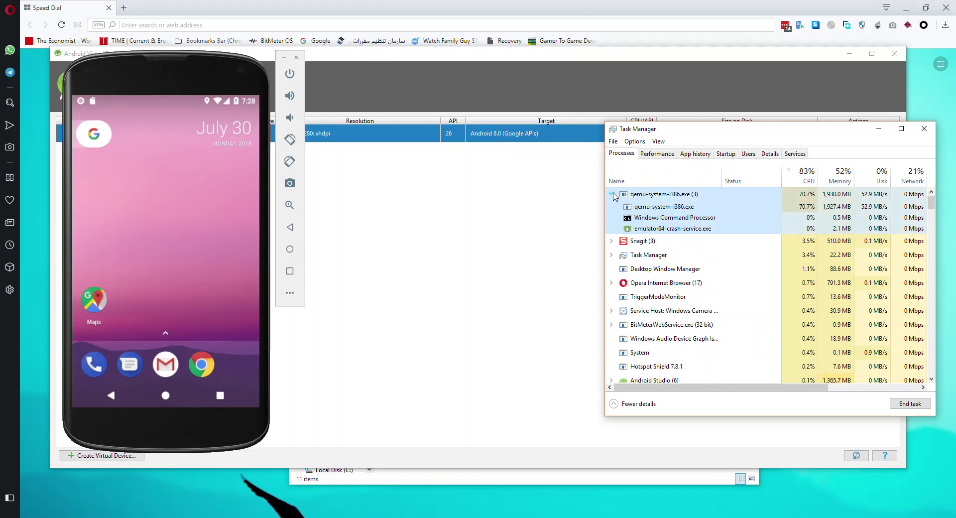
{"action": "left_click", "coordinate": [657, 154]}
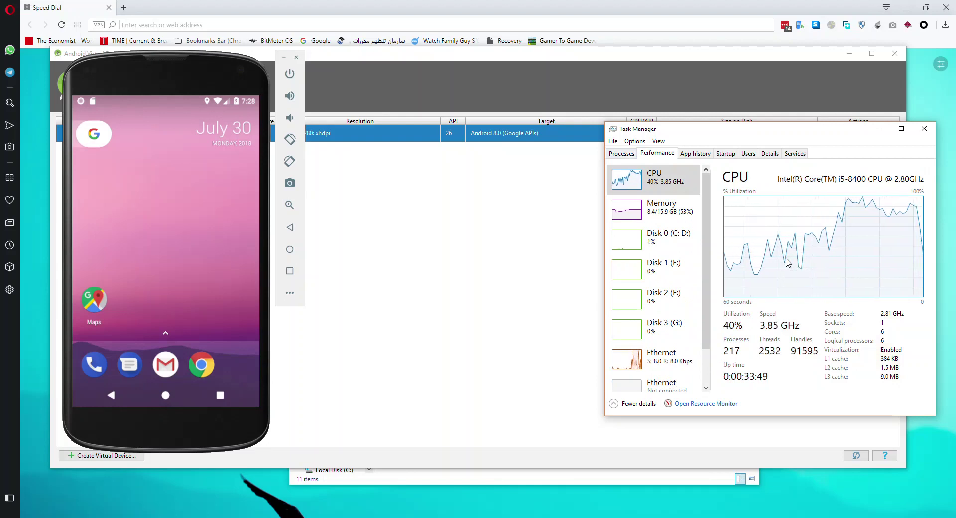
- Recheck the process list, then return to the full CPU performance view
{"action": "left_click", "coordinate": [621, 154]}
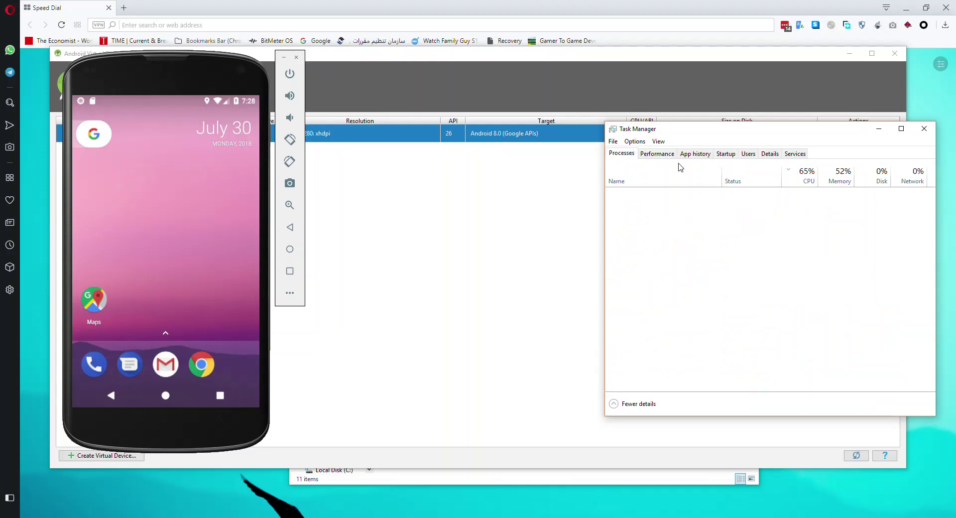
{"action": "left_click", "coordinate": [655, 155]}
{"action": "double_click", "coordinate": [666, 176]}
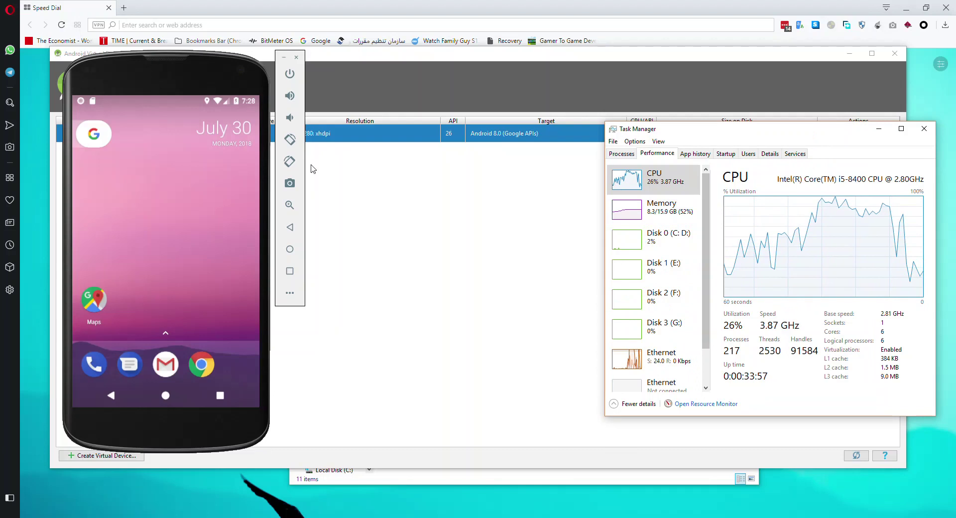
- Open and close the emulator's extended controls, then close the emulator saving its state
{"action": "left_click", "coordinate": [290, 292]}
{"action": "left_click", "coordinate": [716, 58]}
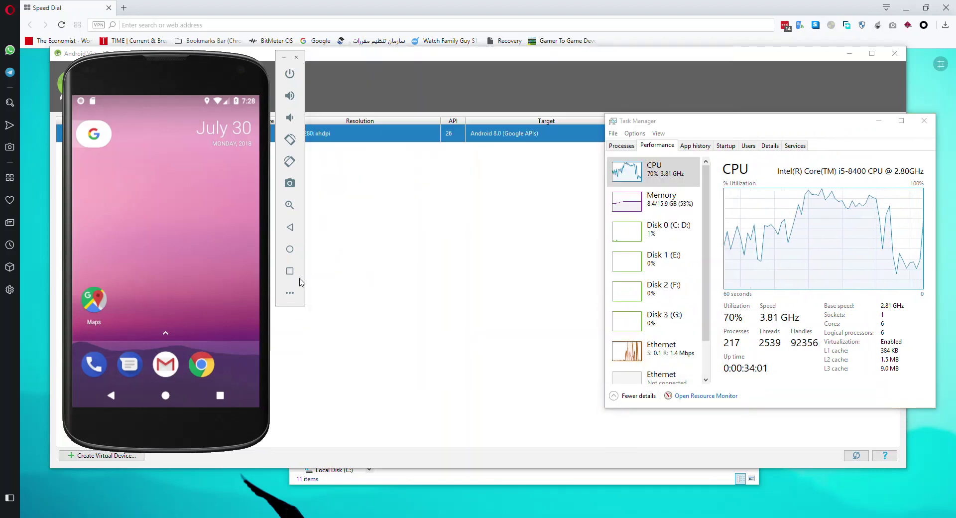
{"action": "left_click", "coordinate": [298, 59]}
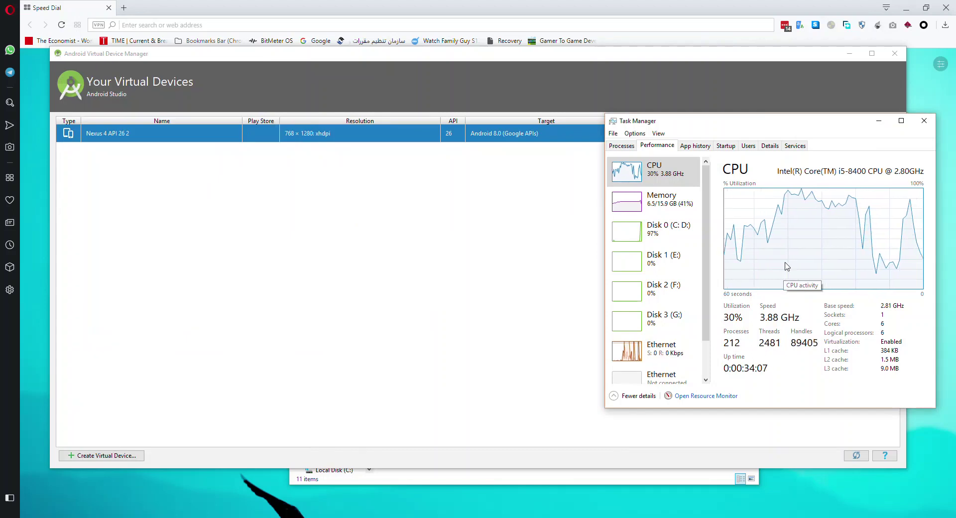
- Move Task Manager aside and relaunch Nexus 4 API 26 2, with the manager back in front
{"action": "left_click_drag", "start_coordinate": [754, 121], "coordinate": [732, 154]}
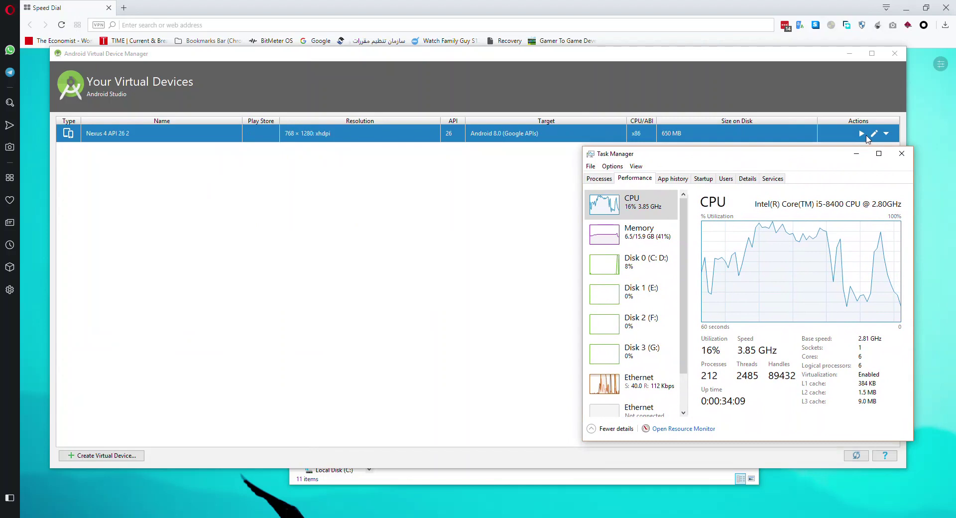
{"action": "left_click", "coordinate": [862, 134]}
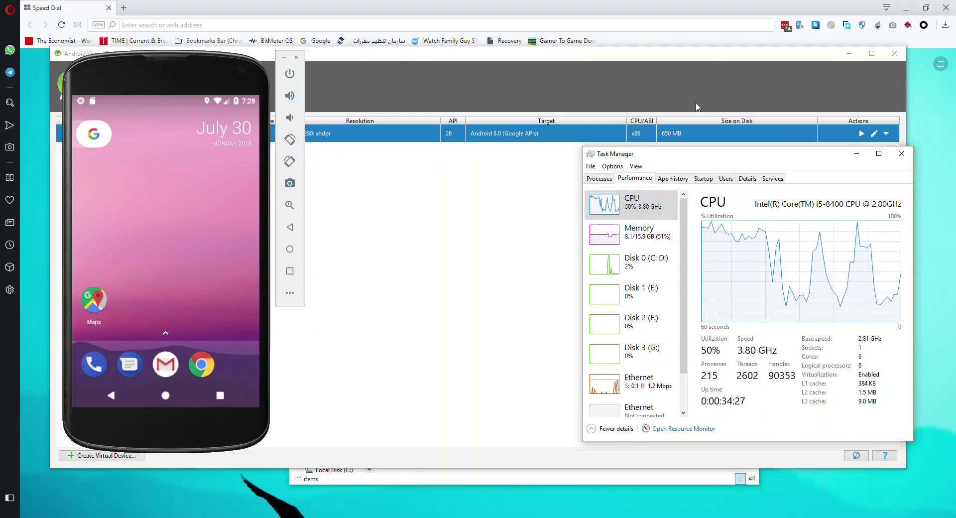
{"action": "left_click", "coordinate": [298, 60]}
- Narrow the AVD Manager window beside Task Manager, then close and relaunch the Nexus 4 emulator
{"action": "left_click_drag", "start_coordinate": [697, 54], "coordinate": [660, 57]}
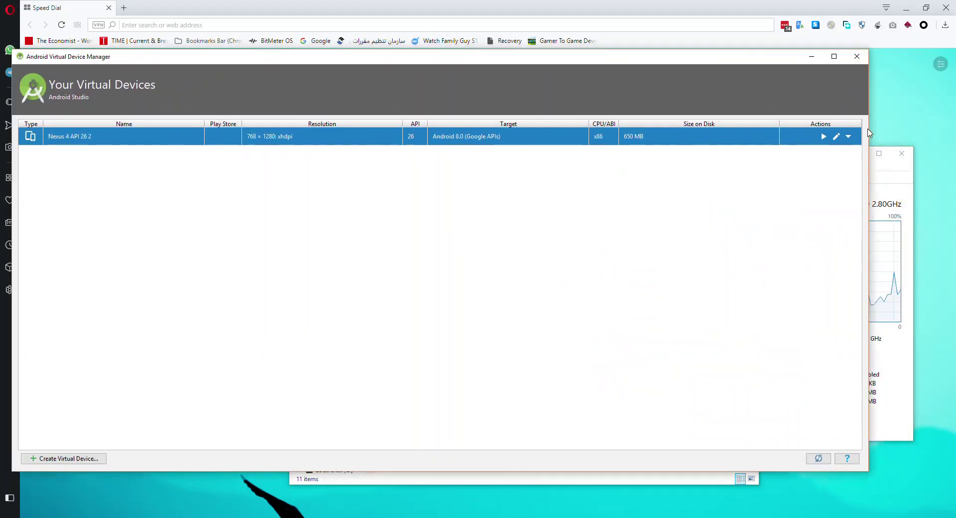
{"action": "left_click_drag", "start_coordinate": [866, 133], "coordinate": [566, 136]}
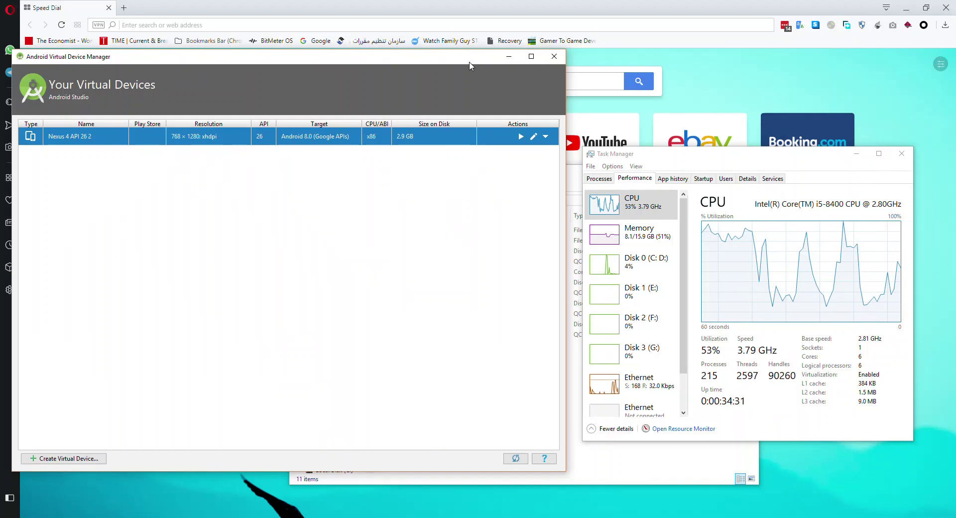
{"action": "left_click_drag", "start_coordinate": [471, 58], "coordinate": [476, 58]}
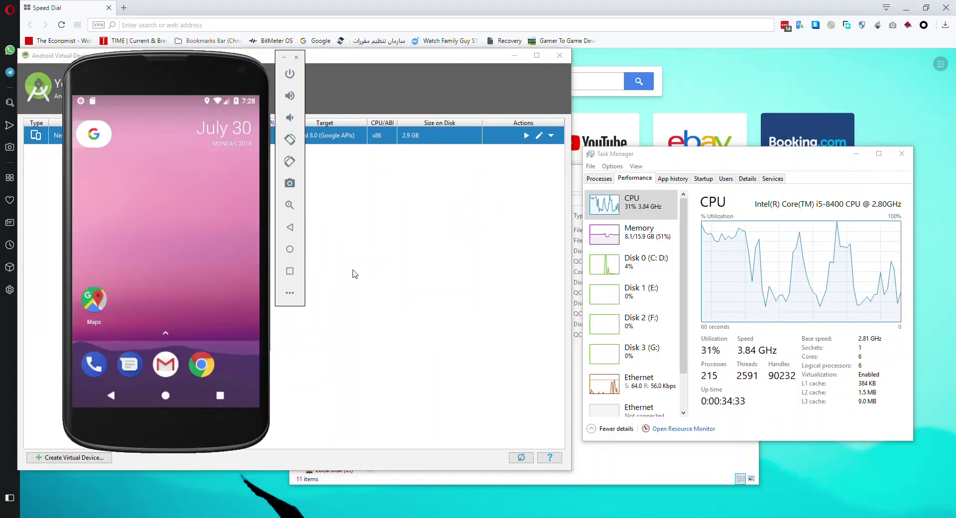
{"action": "left_click", "coordinate": [296, 60]}
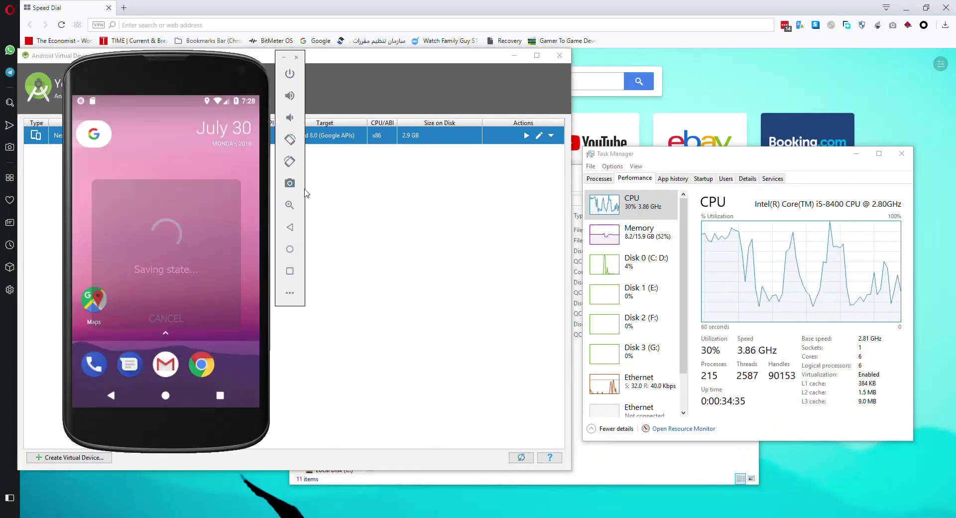
{"action": "left_click", "coordinate": [526, 135]}
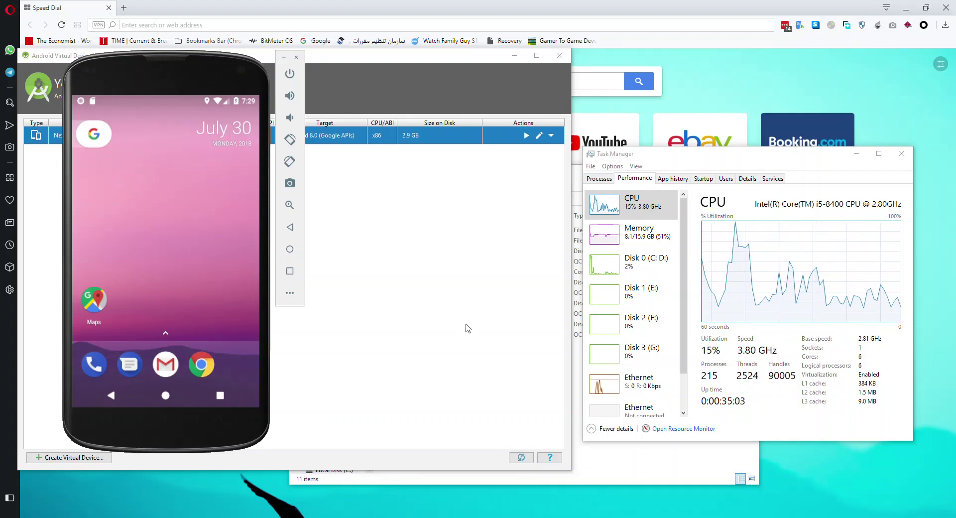
- Select Disk 0 (C: D:) in Task Manager's Performance sidebar to view its activity graphs
{"action": "left_click", "coordinate": [631, 262]}
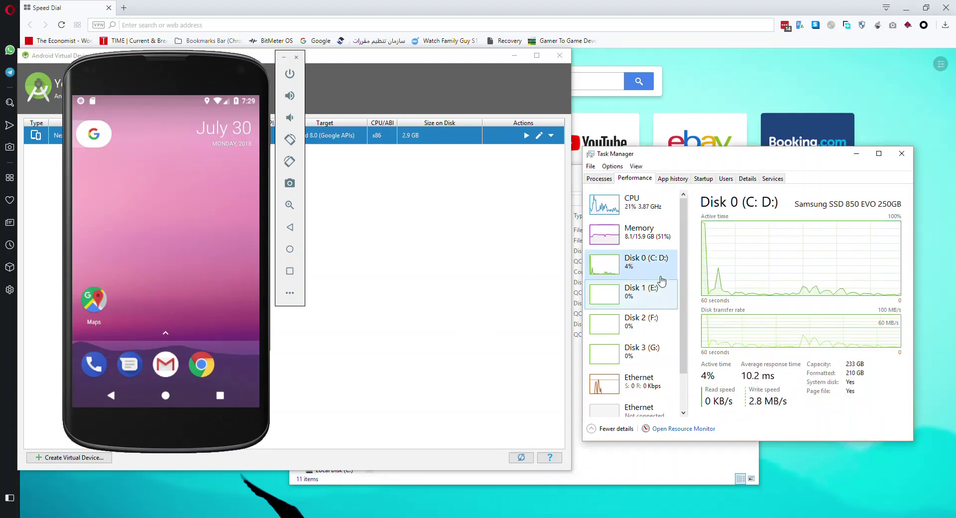